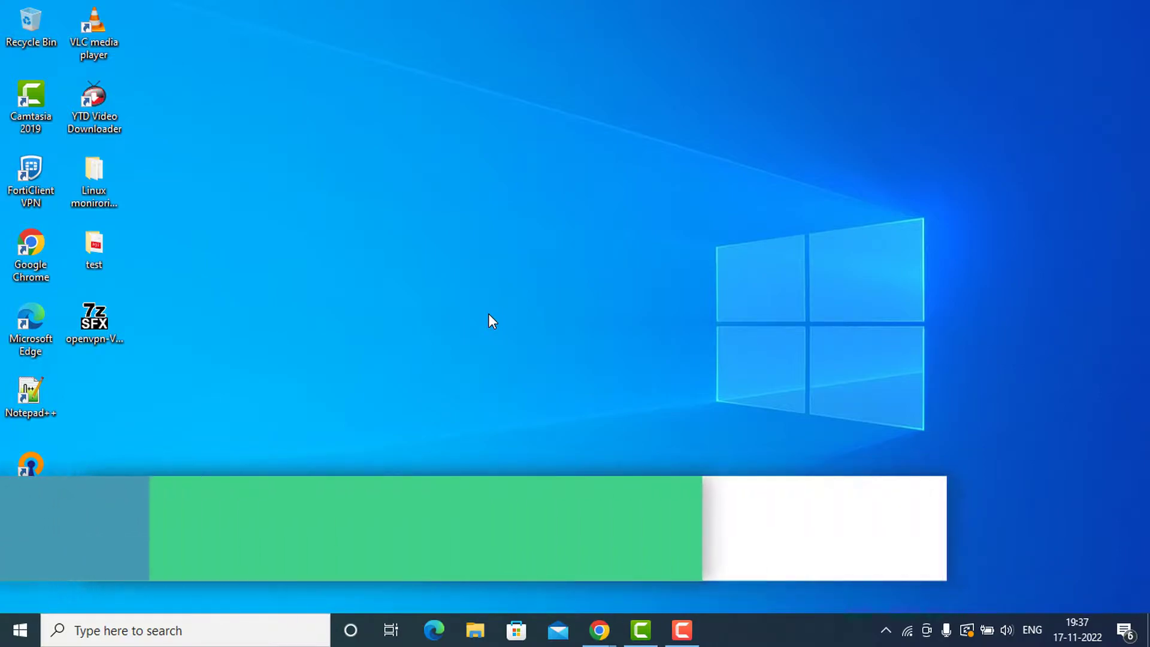
# Open Google Chrome, search the web for "cisco packet tracer" and open the netacad.com Packet Tracer result
pyautogui.doubleClick(46, 256)
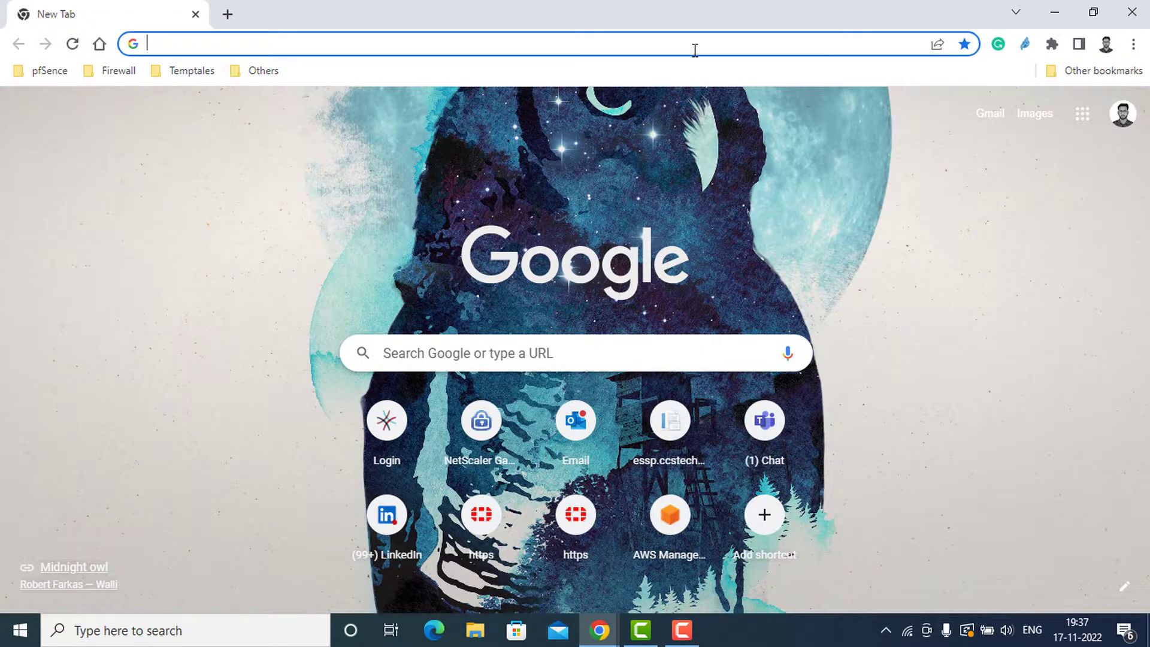
pyautogui.write('Ci')
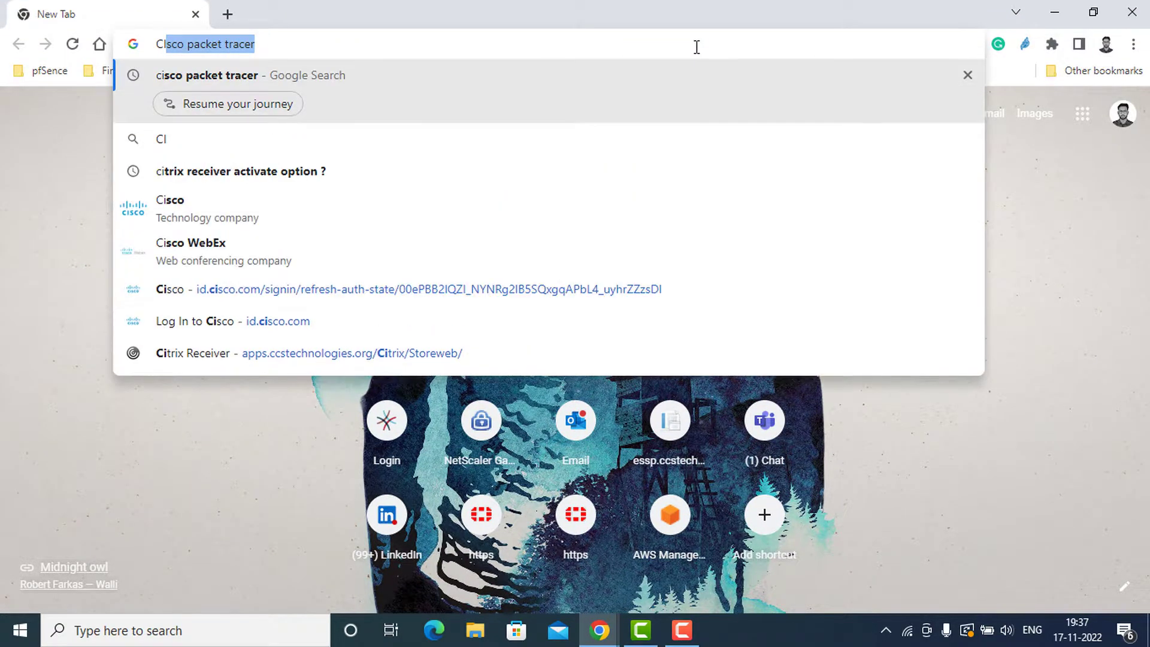
pyautogui.press('Right')
pyautogui.press('Return')
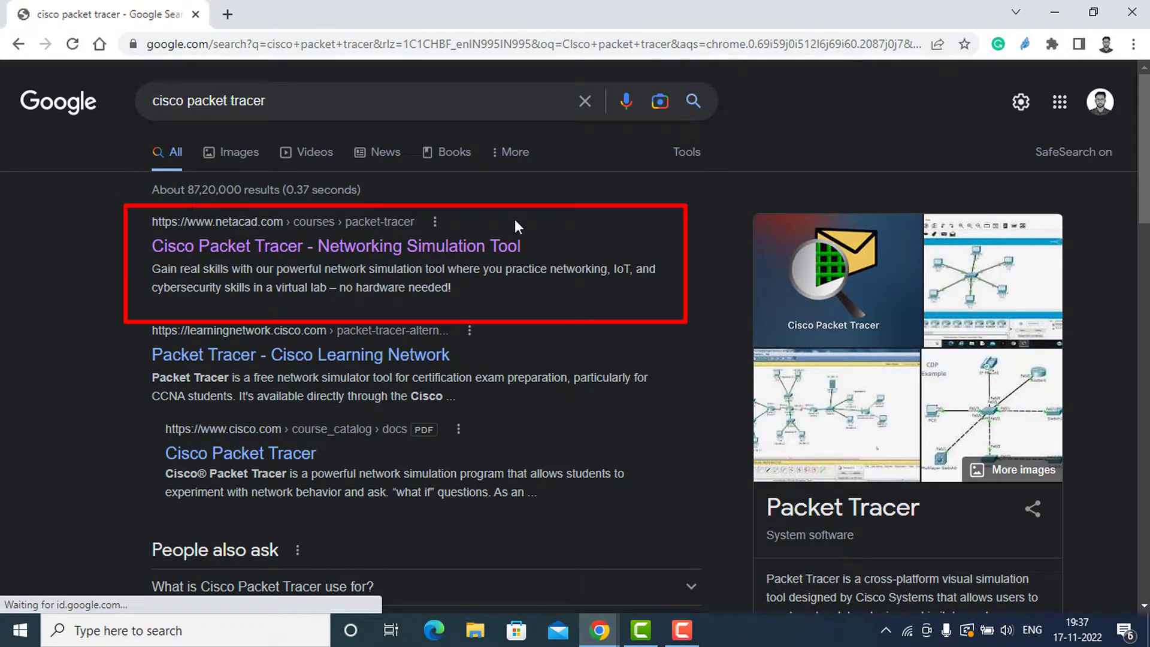
pyautogui.click(283, 252)
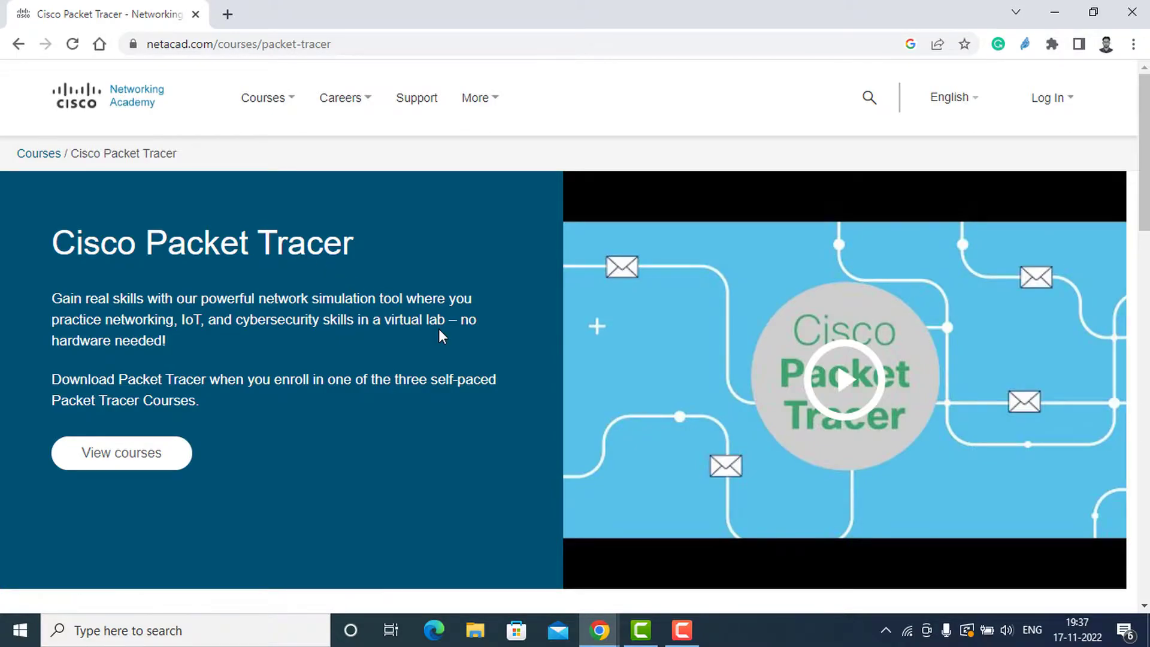
# Browse to the Networking Academy's OS & IT courses and open the Get Connected course page
pyautogui.click(295, 107)
pyautogui.click(345, 113)
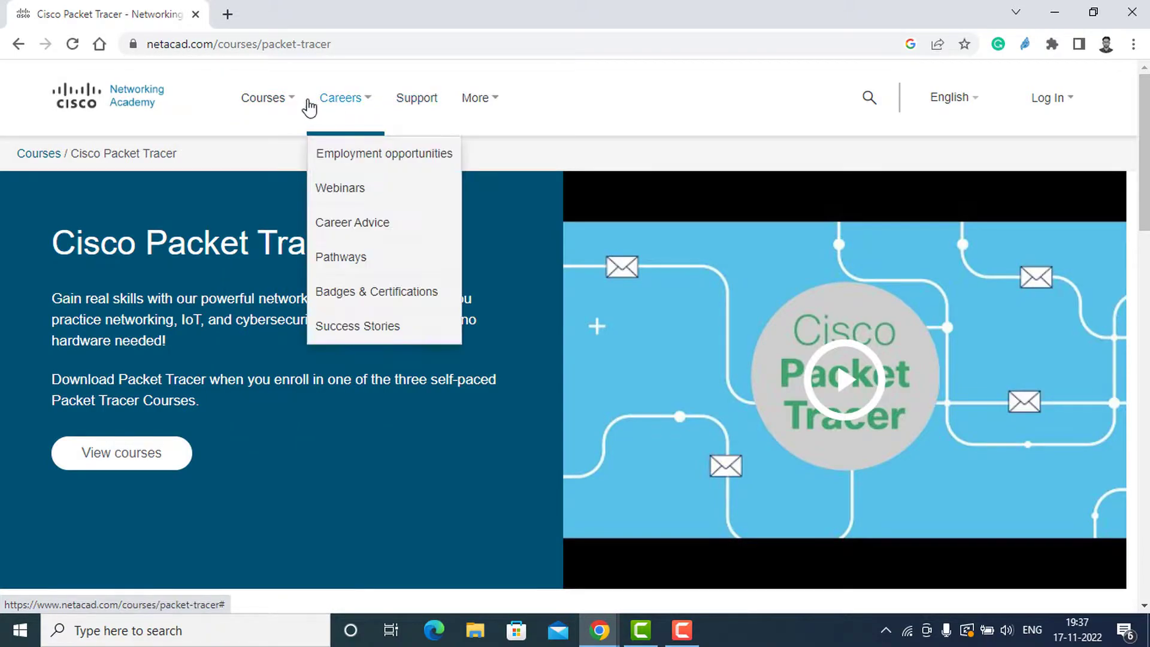
pyautogui.moveTo(290, 107)
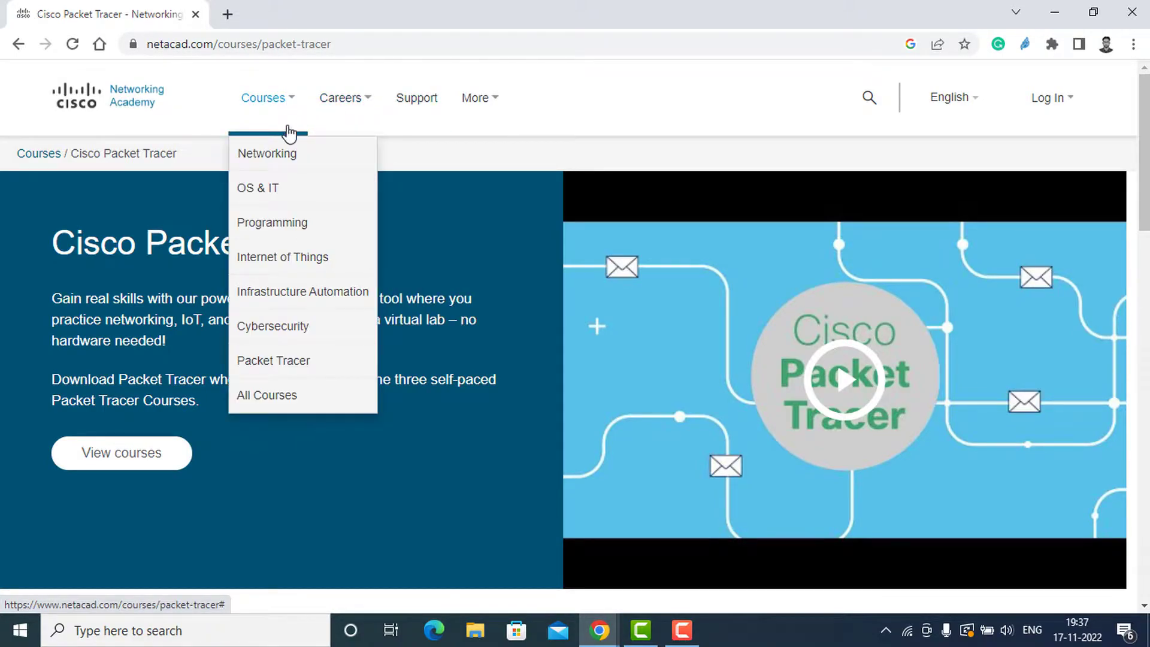
pyautogui.click(273, 192)
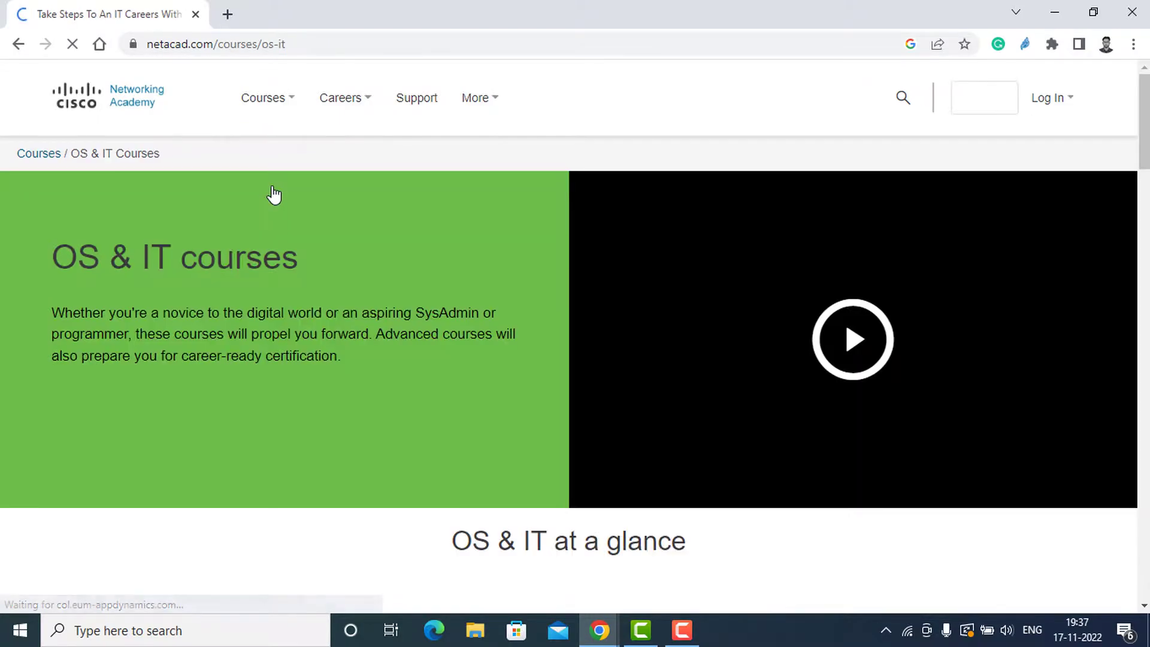
pyautogui.scroll(-4, 271, 182)
pyautogui.scroll(-10, 270, 179)
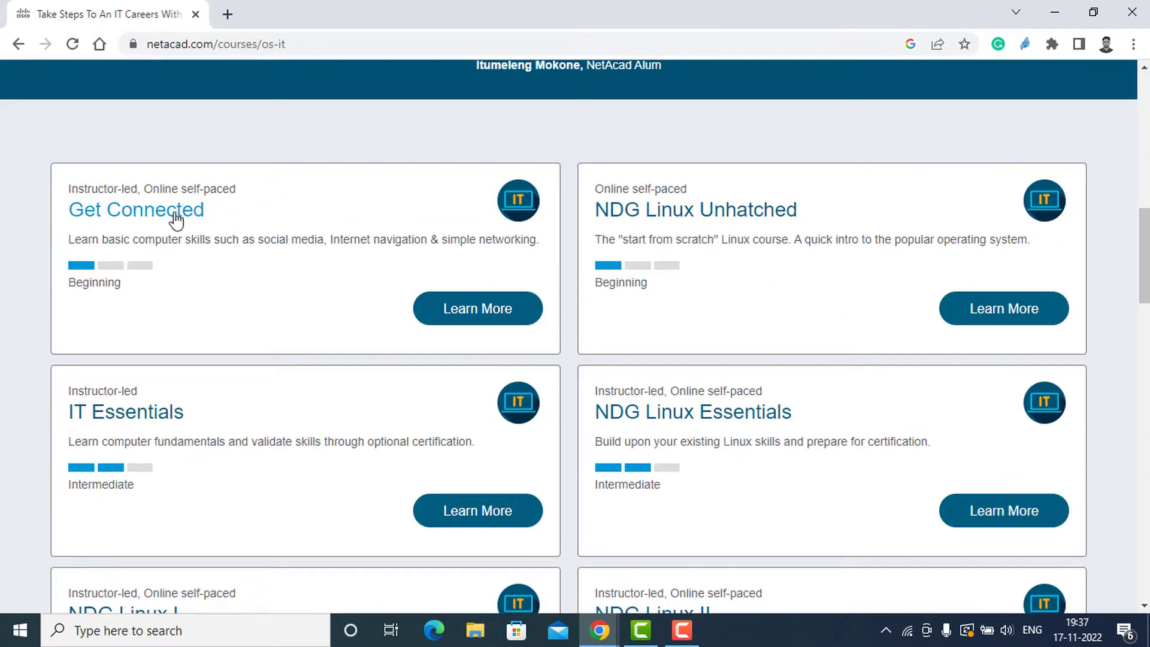
pyautogui.click(170, 221)
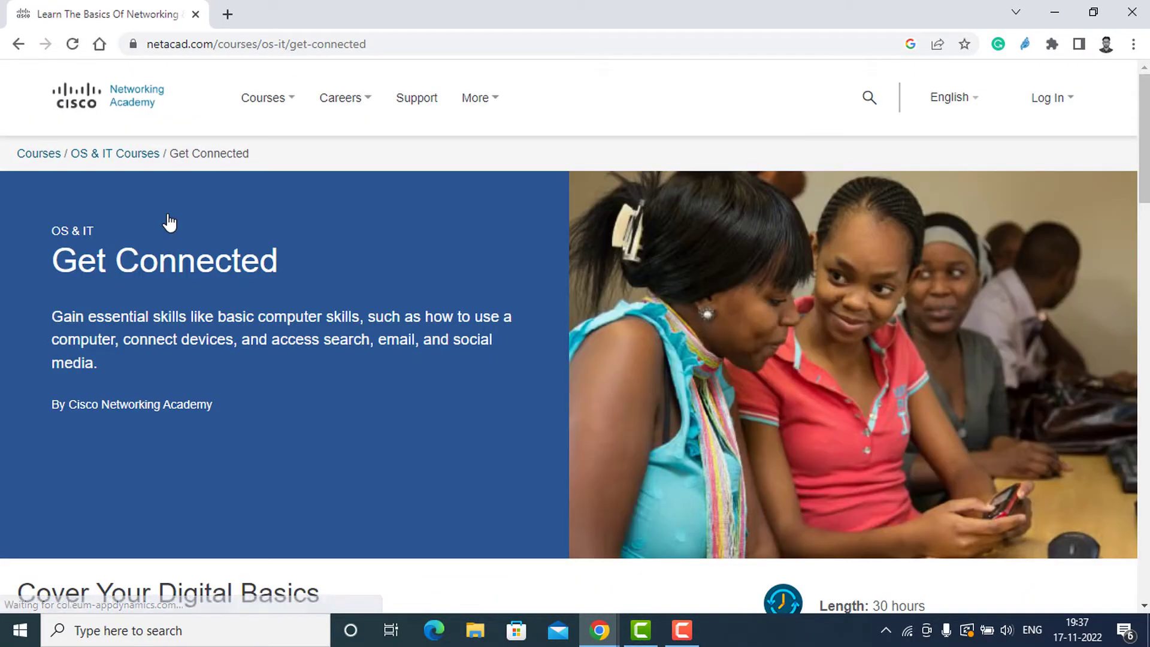
# Start signing up for the Get Connected course in English
pyautogui.scroll(-5, 169, 221)
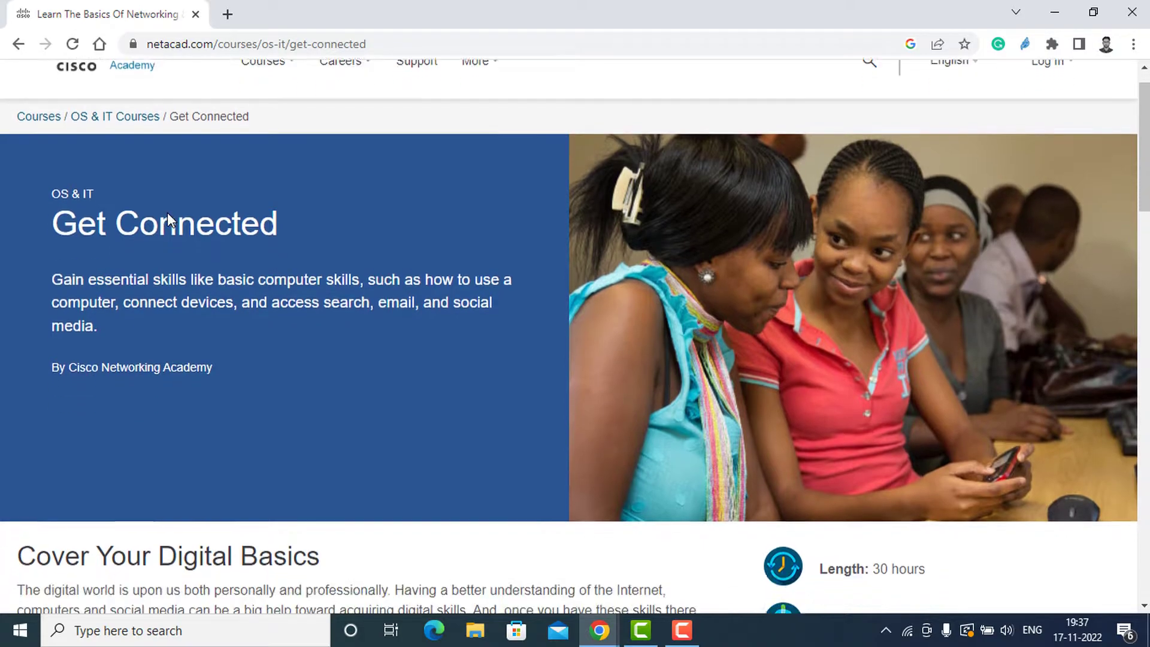
pyautogui.scroll(-5, 168, 209)
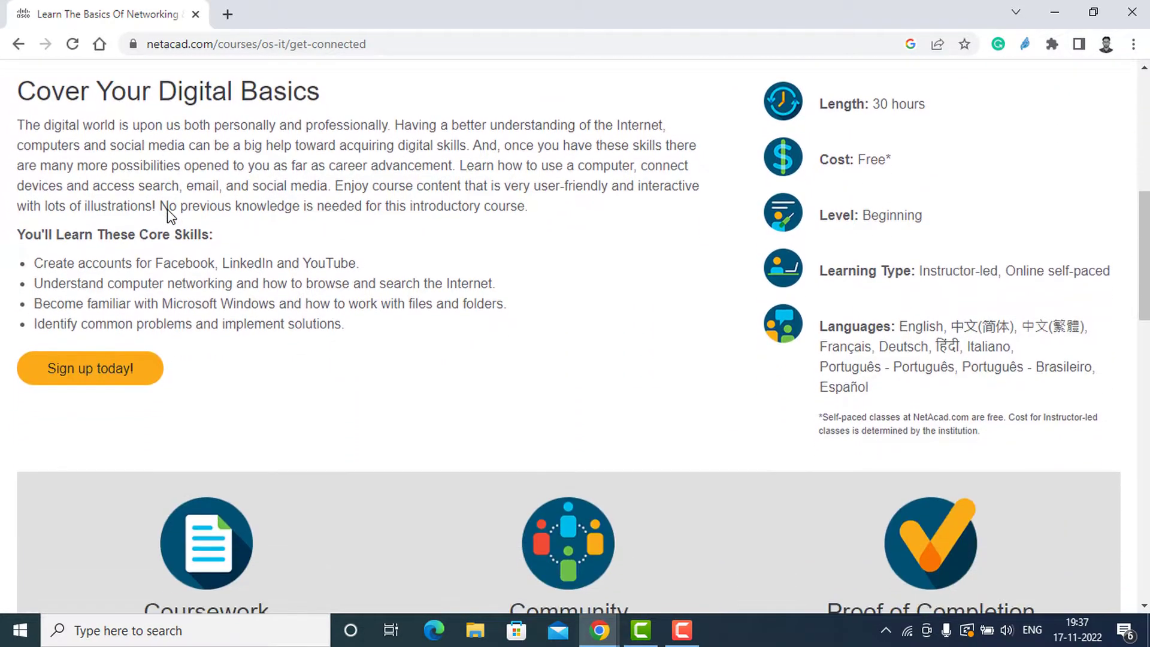
pyautogui.click(110, 223)
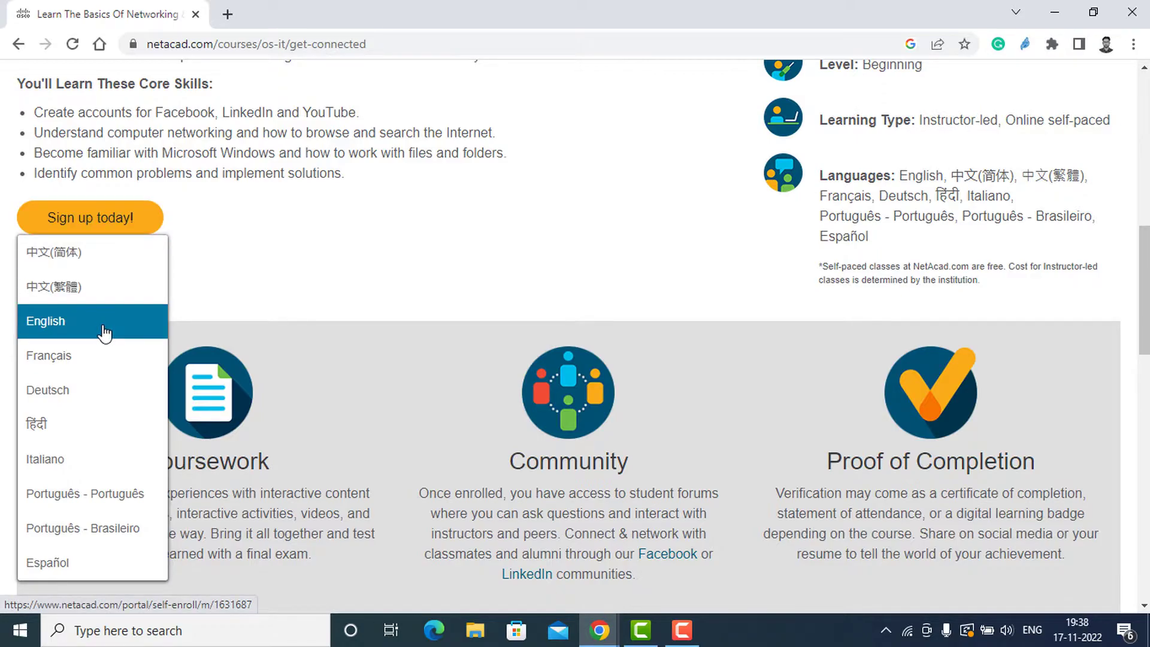
pyautogui.click(105, 334)
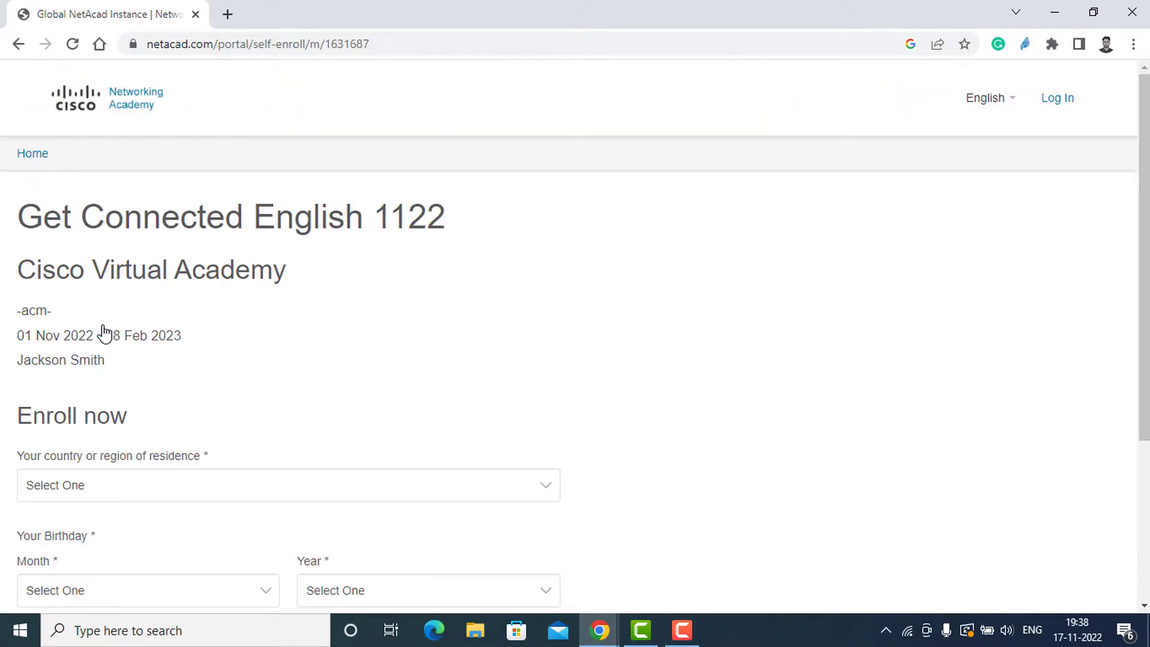
# Set the country of residence to India, choose the birth month and year, and continue to the account details
pyautogui.scroll(-4, 105, 329)
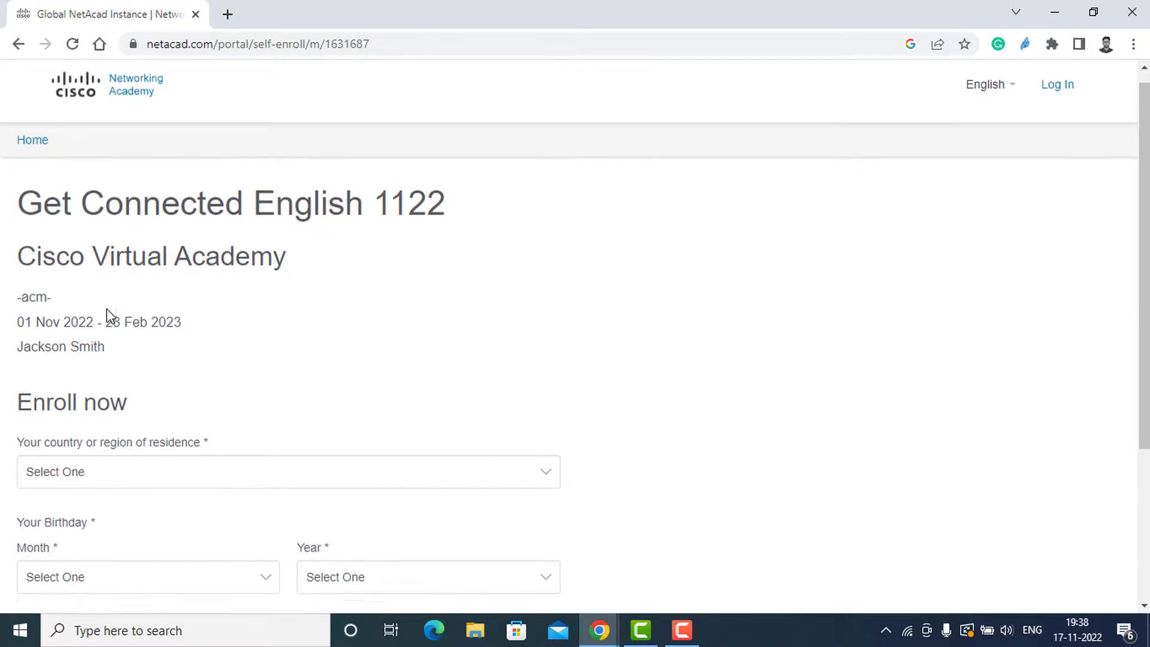
pyautogui.click(126, 256)
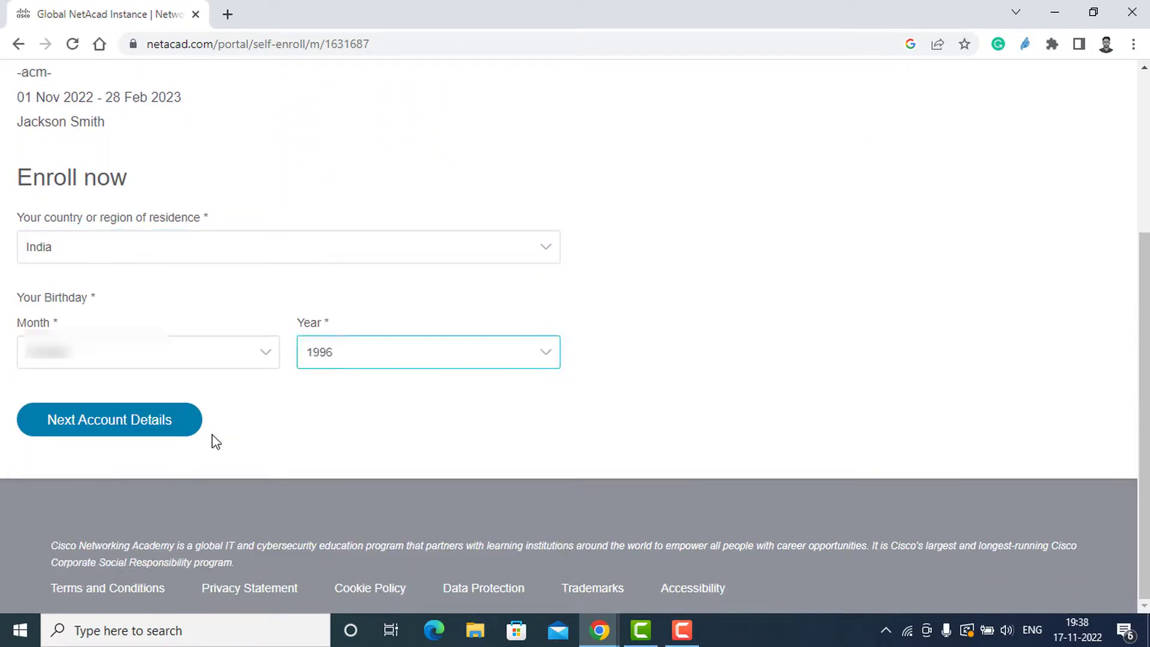
pyautogui.click(216, 442)
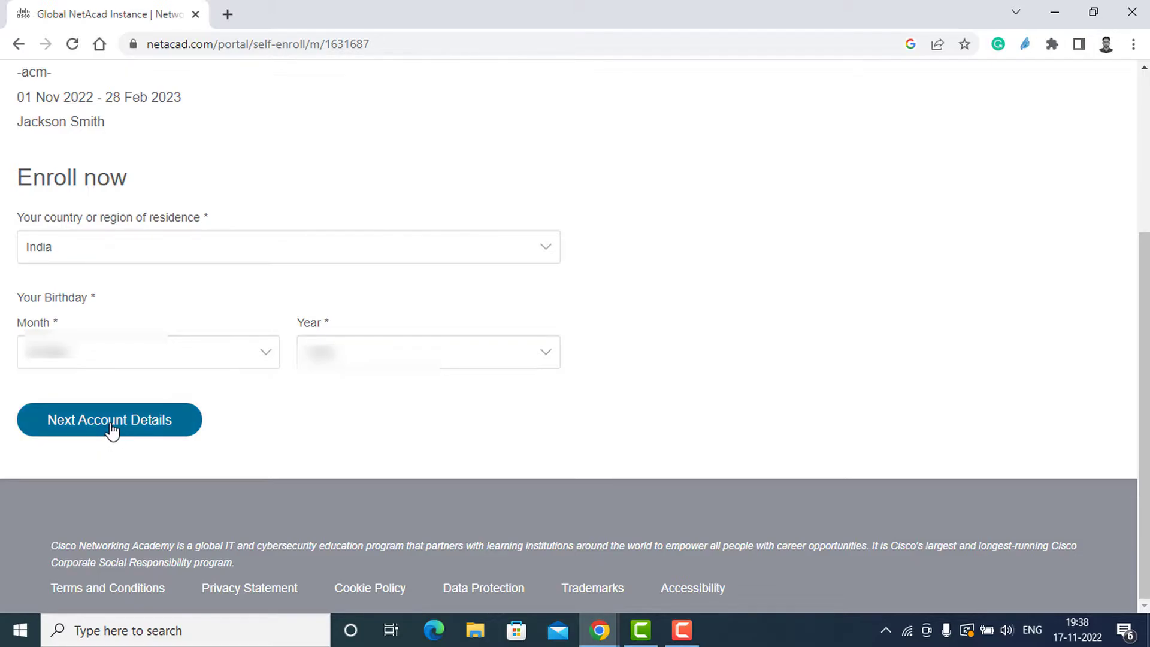
pyautogui.click(112, 427)
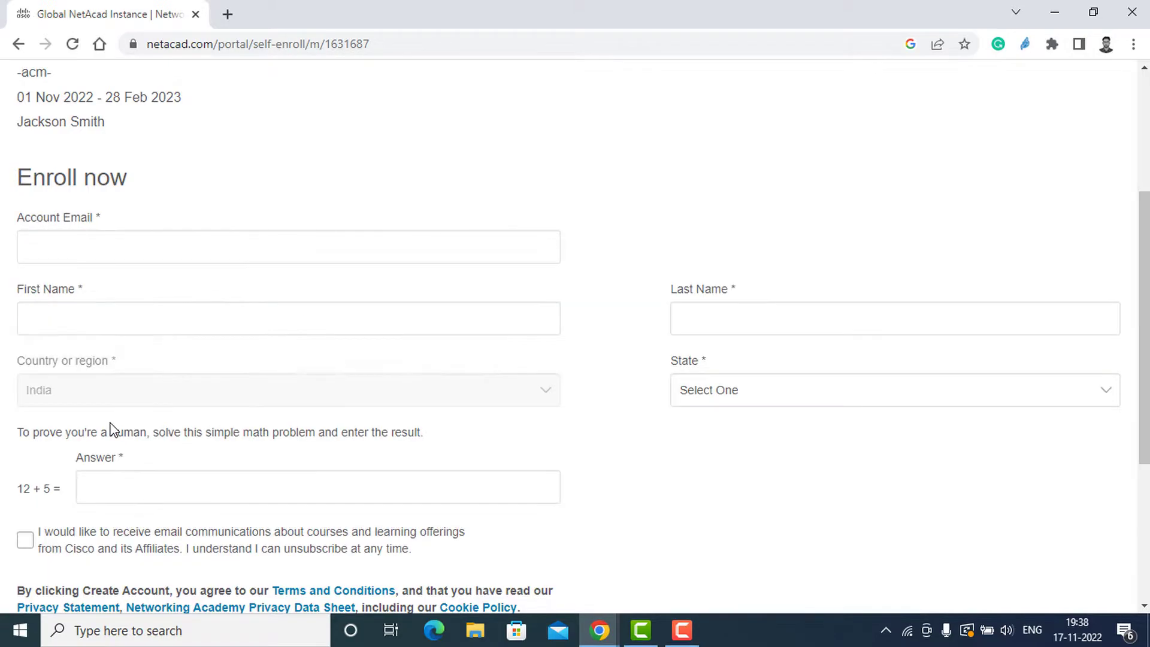
# Fill in the account email, names, state Kerala and math answer, opt in to email communications, and create the account
pyautogui.scroll(-1, 110, 429)
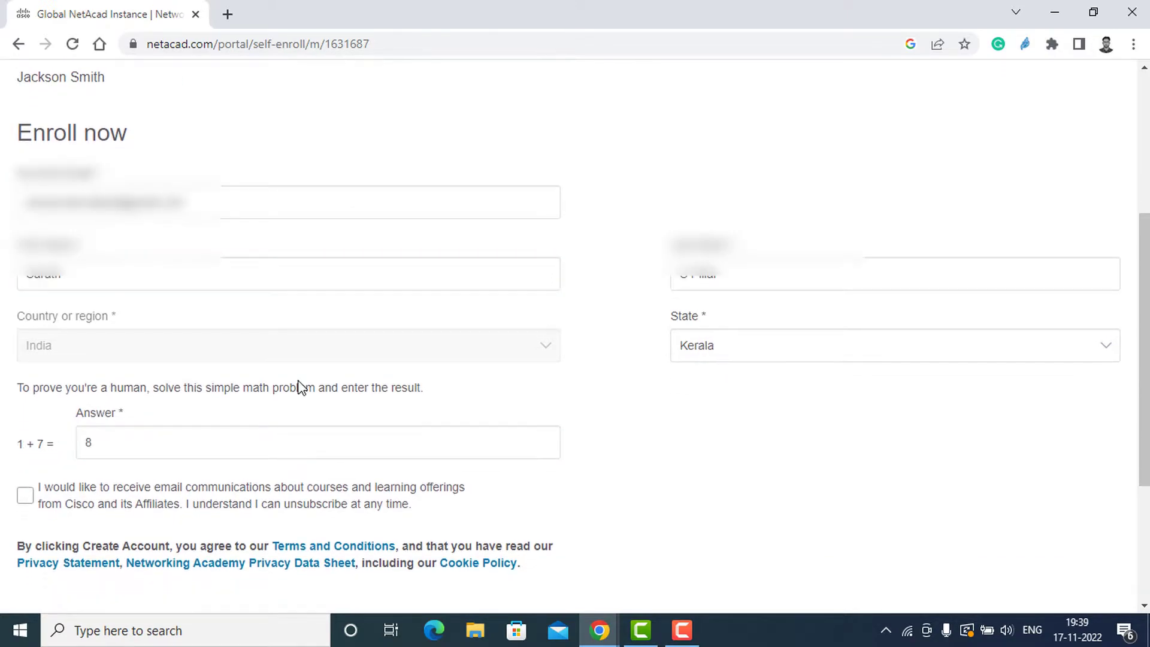
pyautogui.scroll(-1, 300, 387)
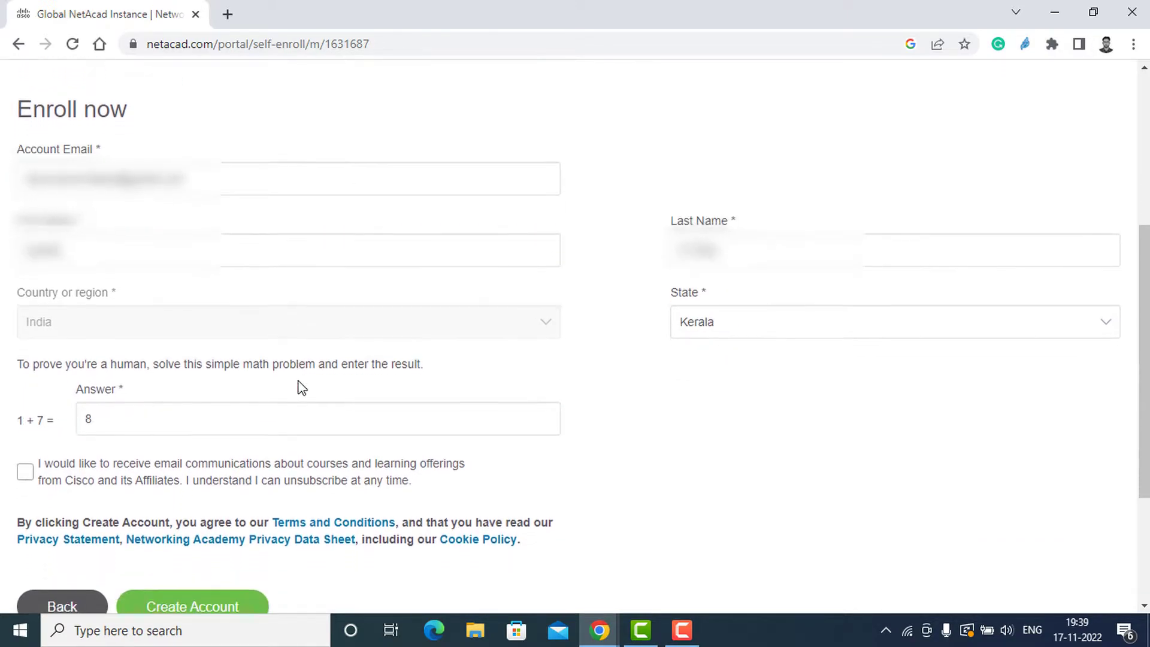
pyautogui.click(25, 468)
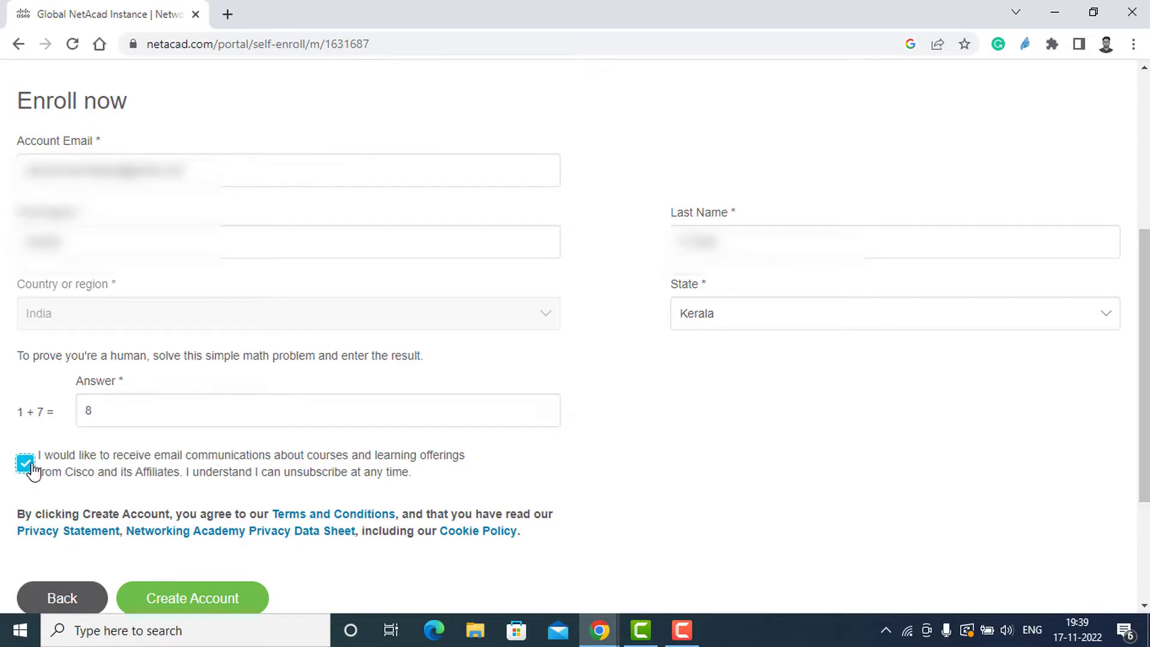
pyautogui.click(202, 601)
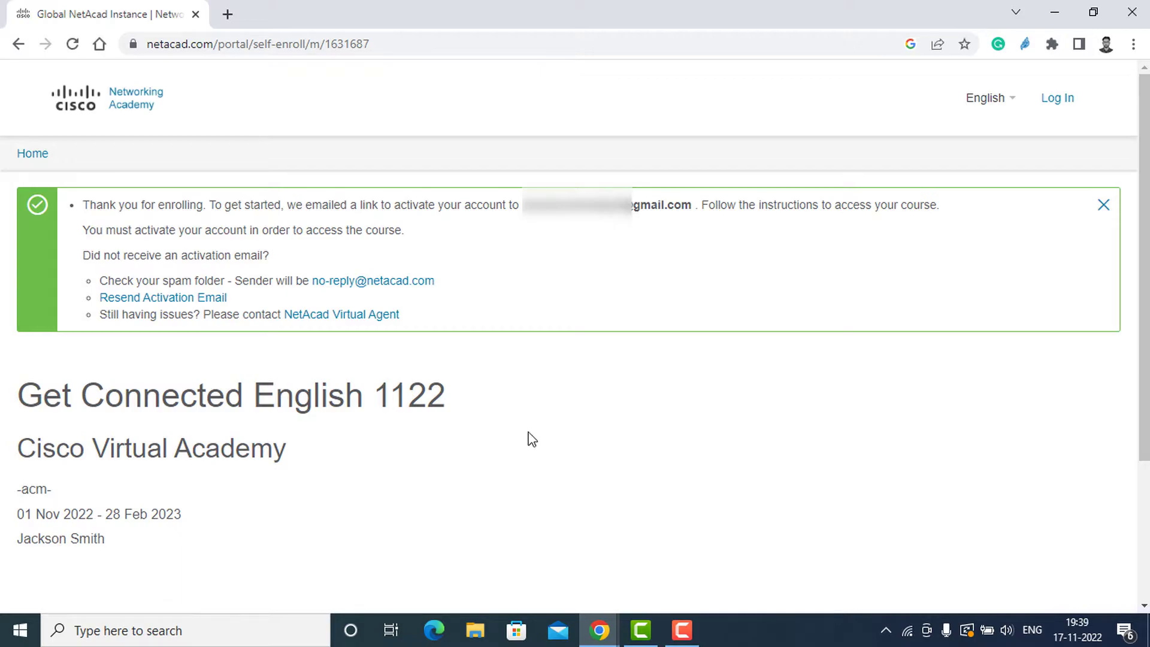
# Switch to the Gmail inbox, open the Networking Academy welcome email and activate the account from it
pyautogui.moveTo(599, 632)
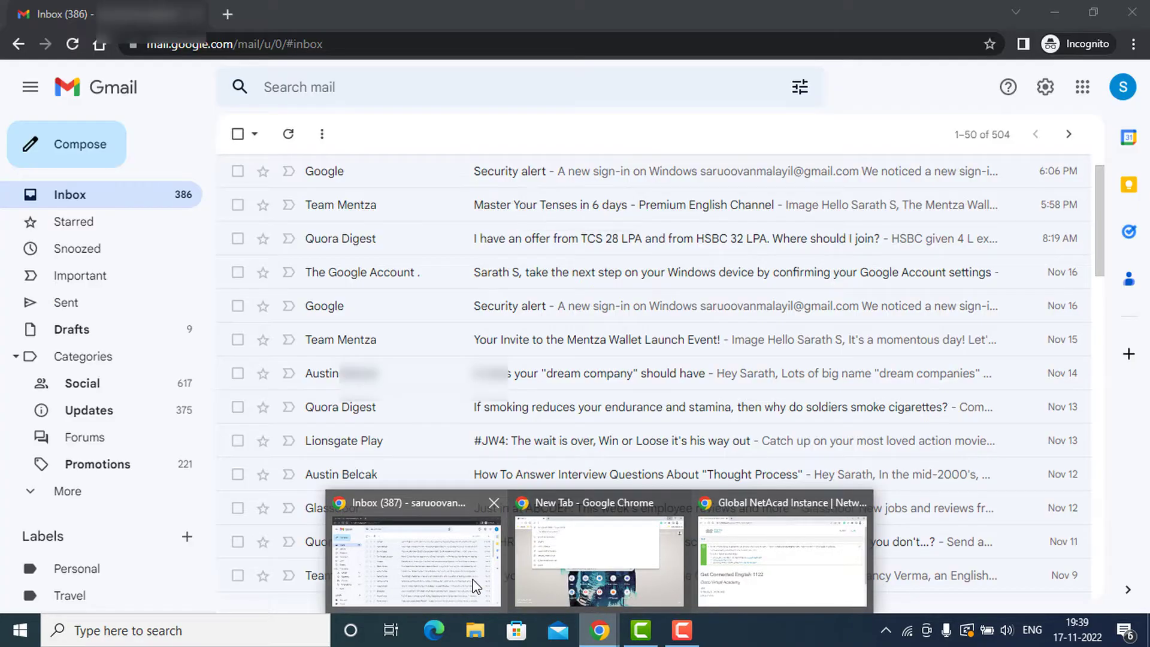
pyautogui.click(475, 586)
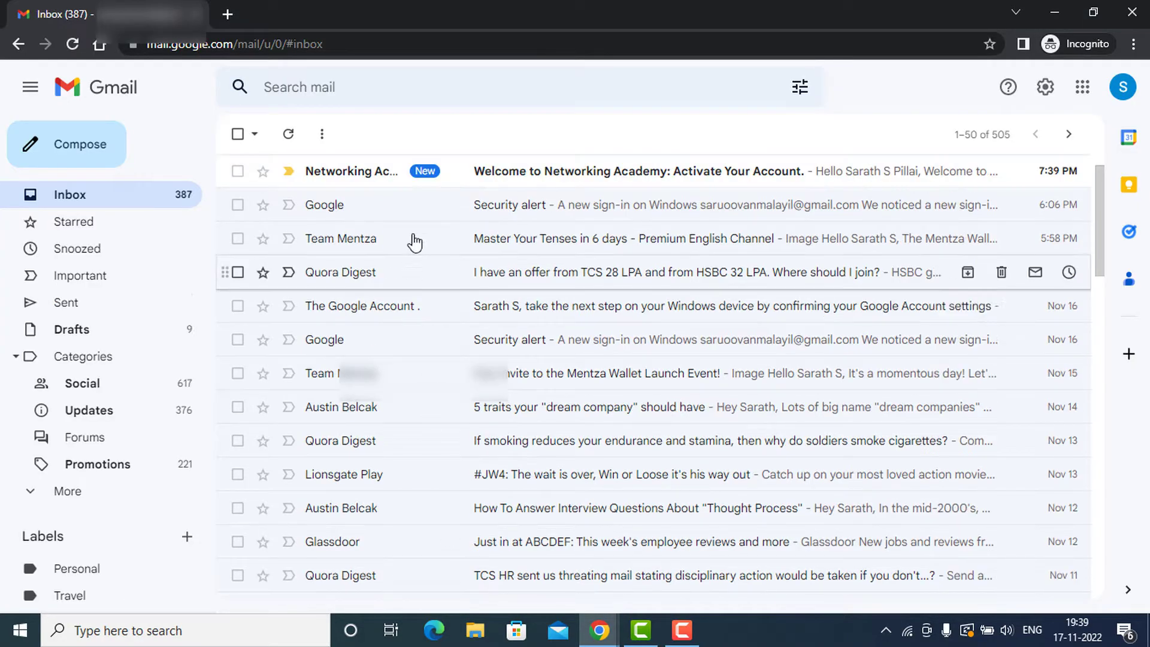
pyautogui.click(522, 187)
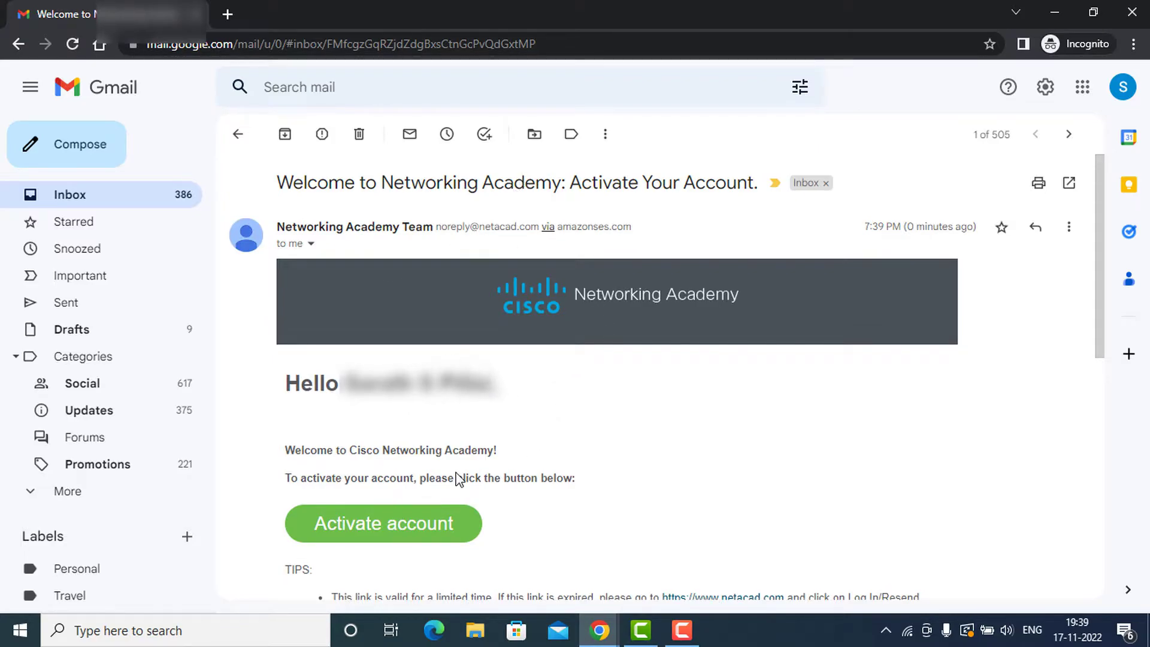
pyautogui.click(378, 533)
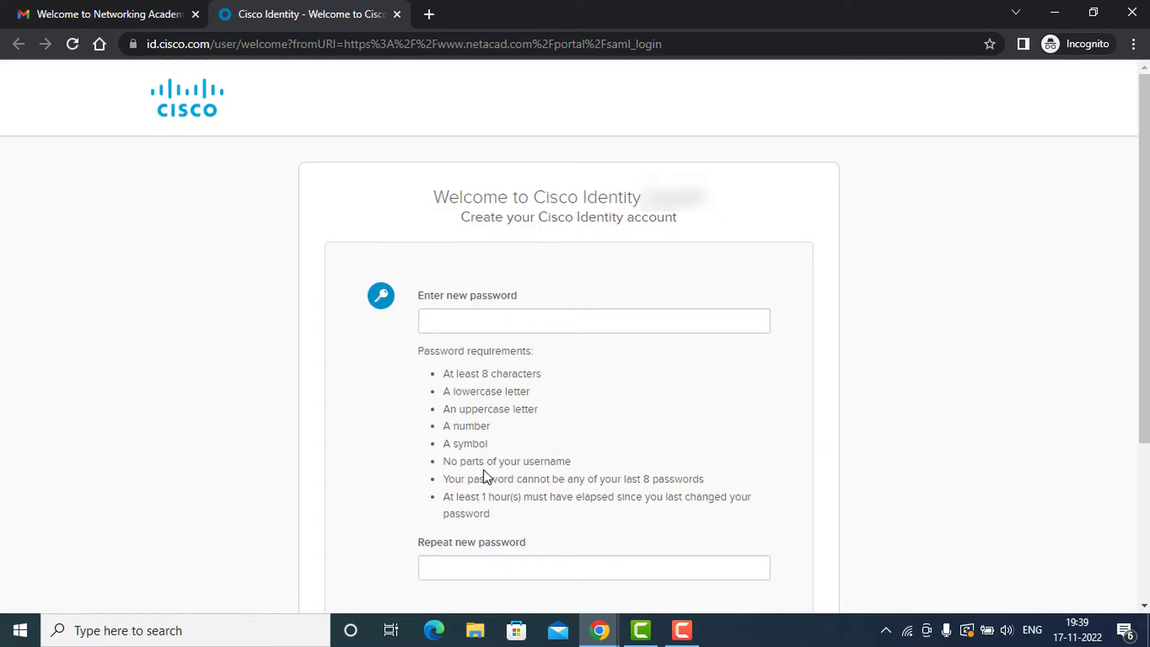
# Enter and repeat a new password for the Cisco Identity account, then create the account
pyautogui.click(485, 321)
pyautogui.write('•••••••••••')
pyautogui.click(511, 563)
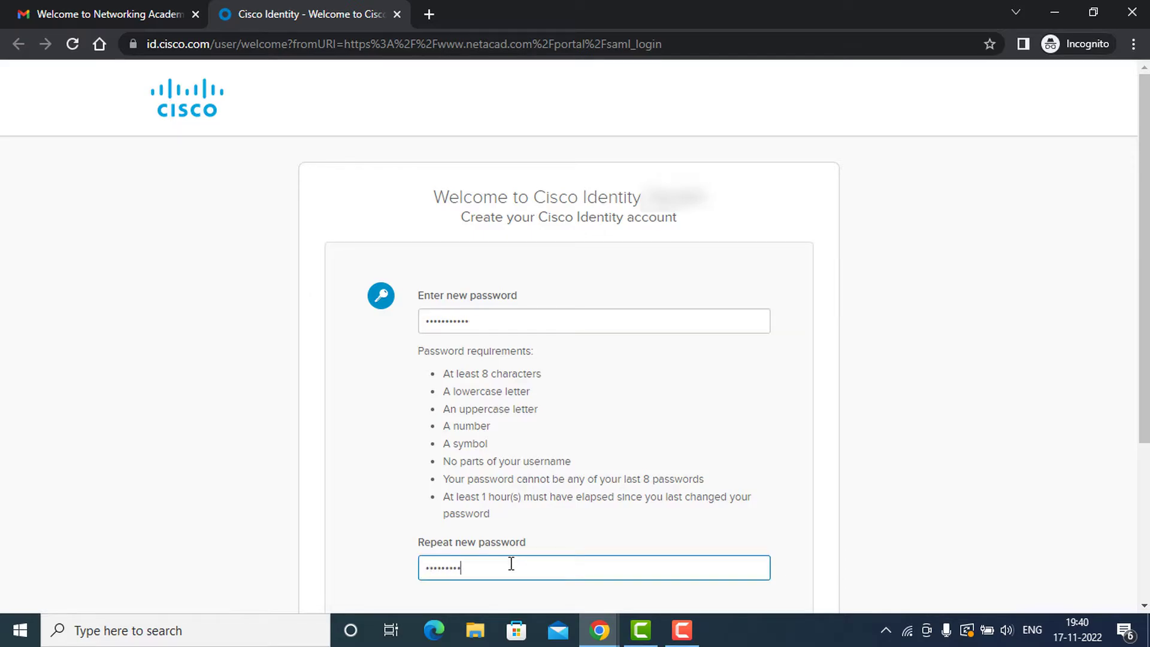
pyautogui.scroll(-2, 511, 566)
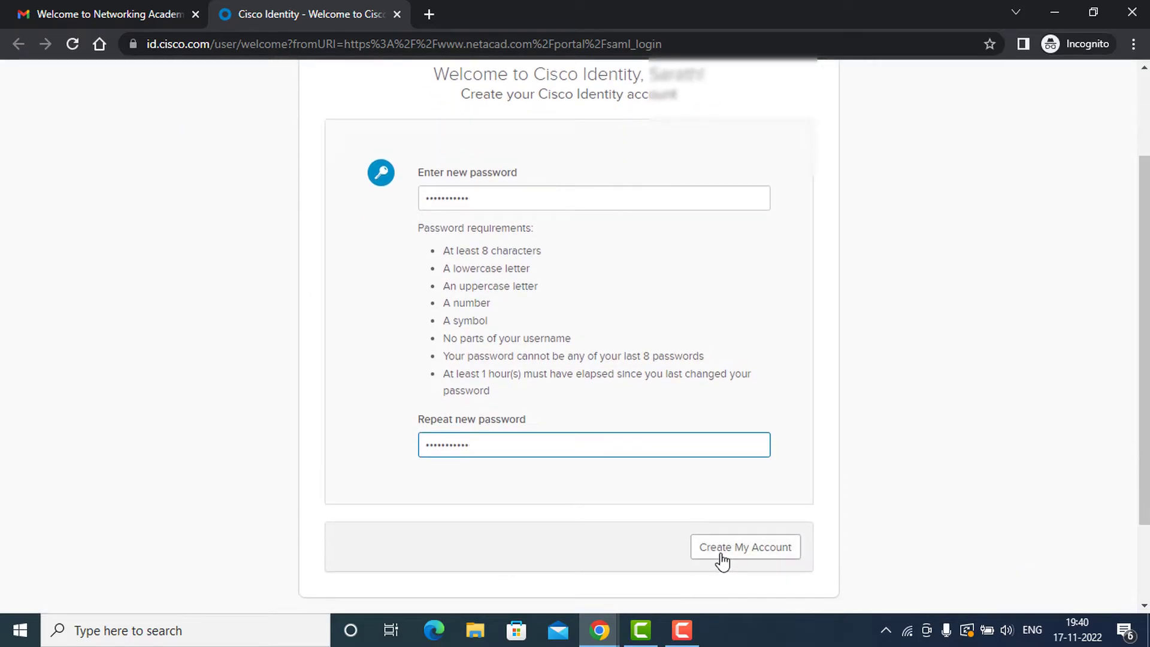
pyautogui.click(722, 555)
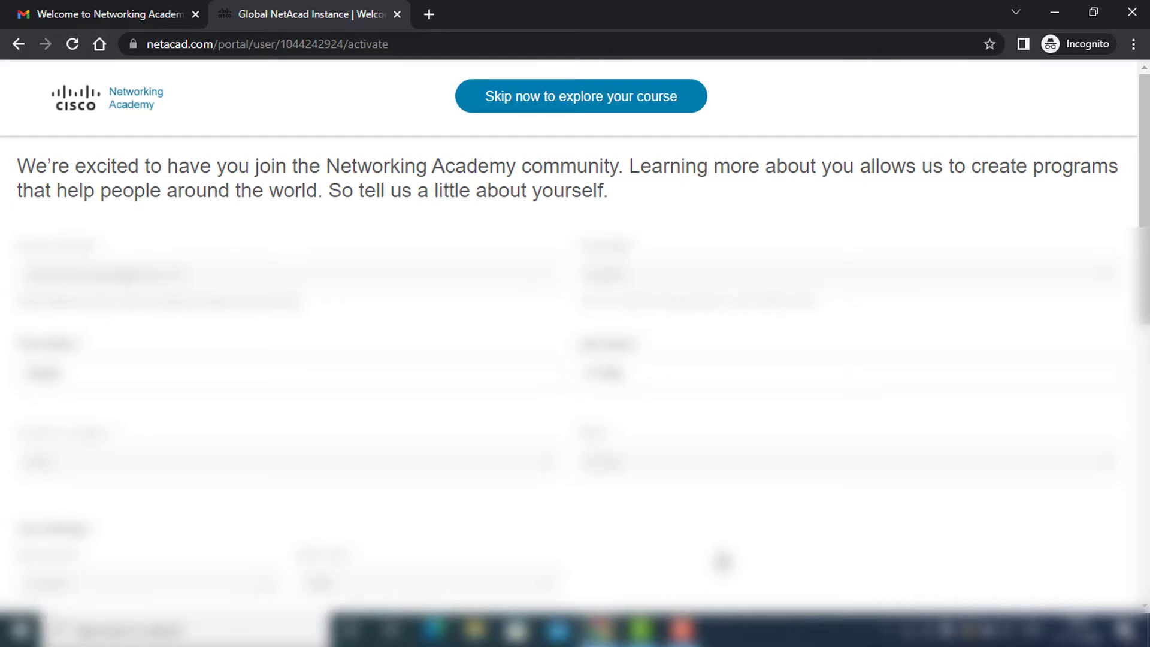
# Skip the profile questions and download the 64-bit Windows Desktop Version 8.2.0 of Packet Tracer from the NetAcad resources
pyautogui.click(565, 109)
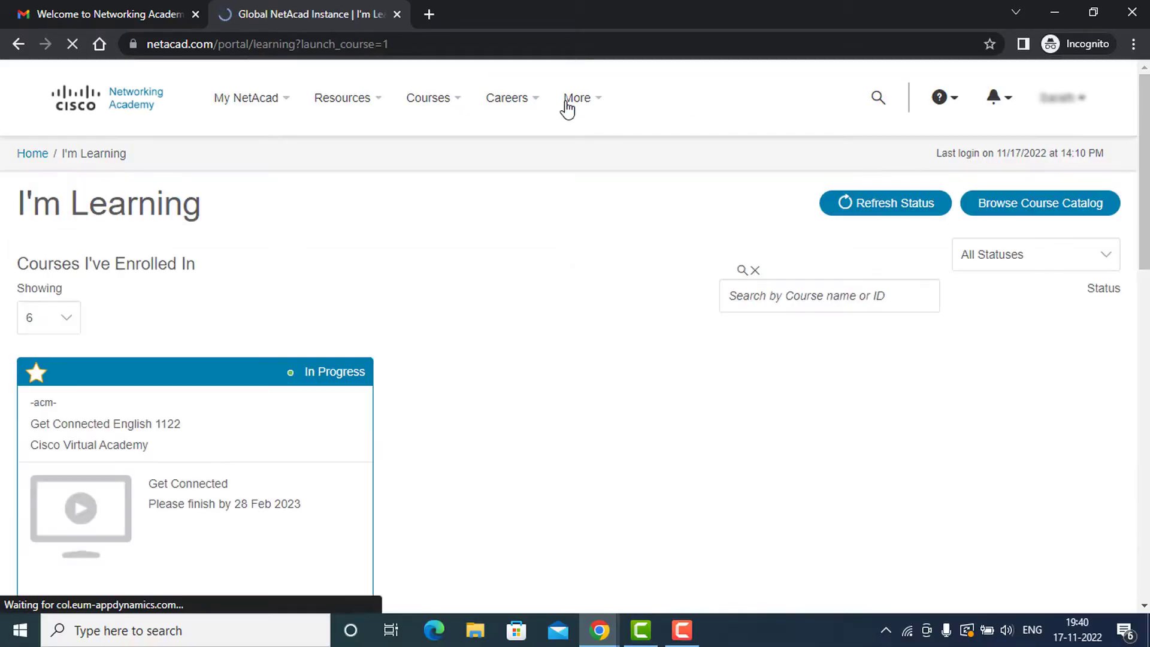
pyautogui.click(367, 108)
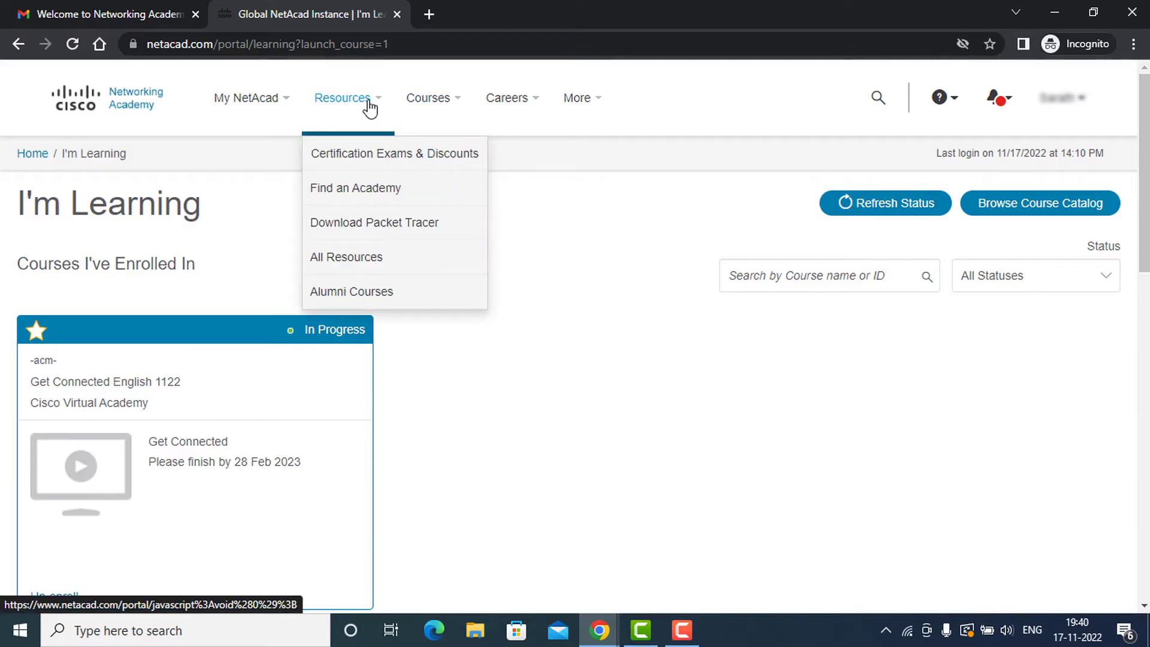
pyautogui.click(388, 236)
pyautogui.scroll(-6, 372, 341)
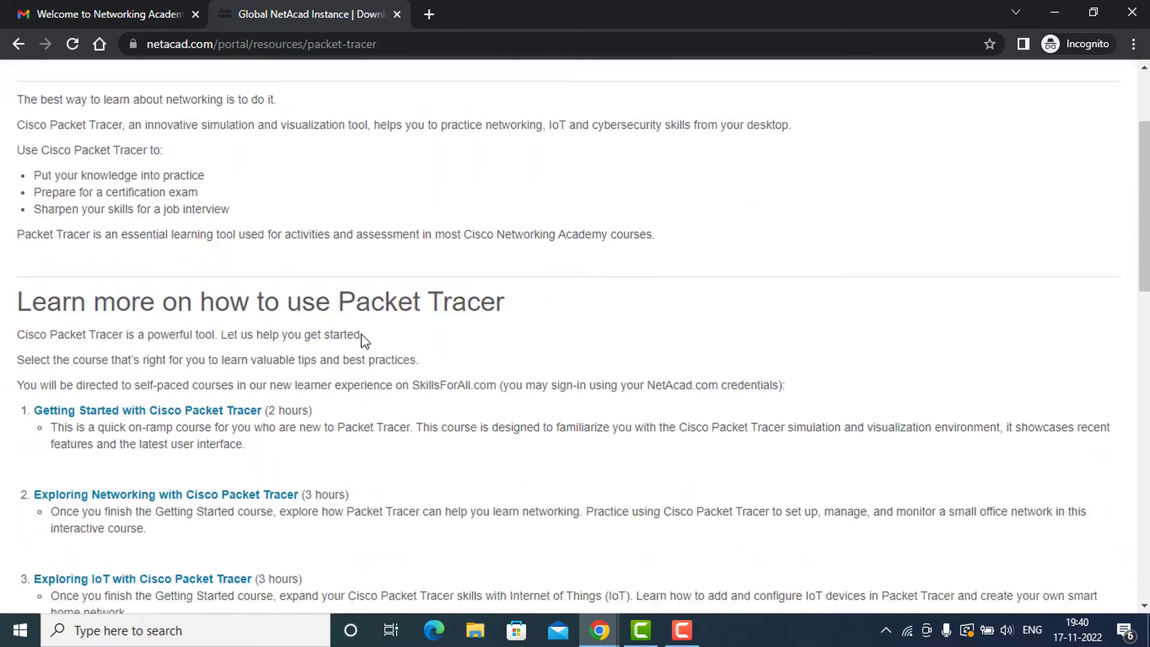
pyautogui.scroll(-8, 363, 334)
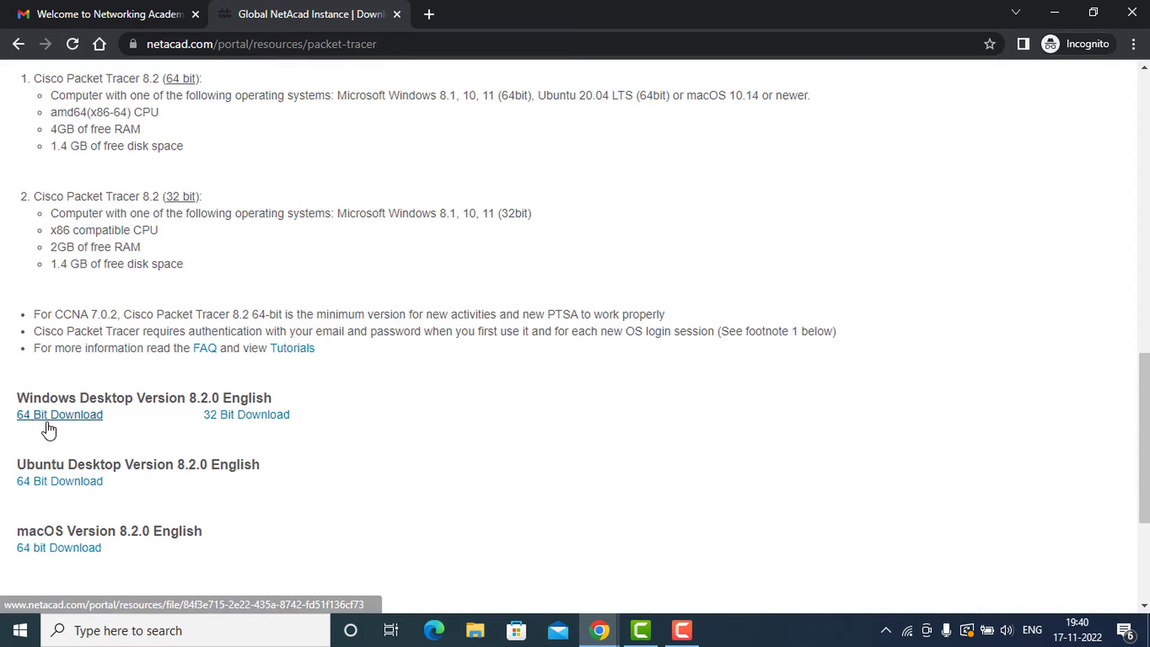
pyautogui.click(68, 427)
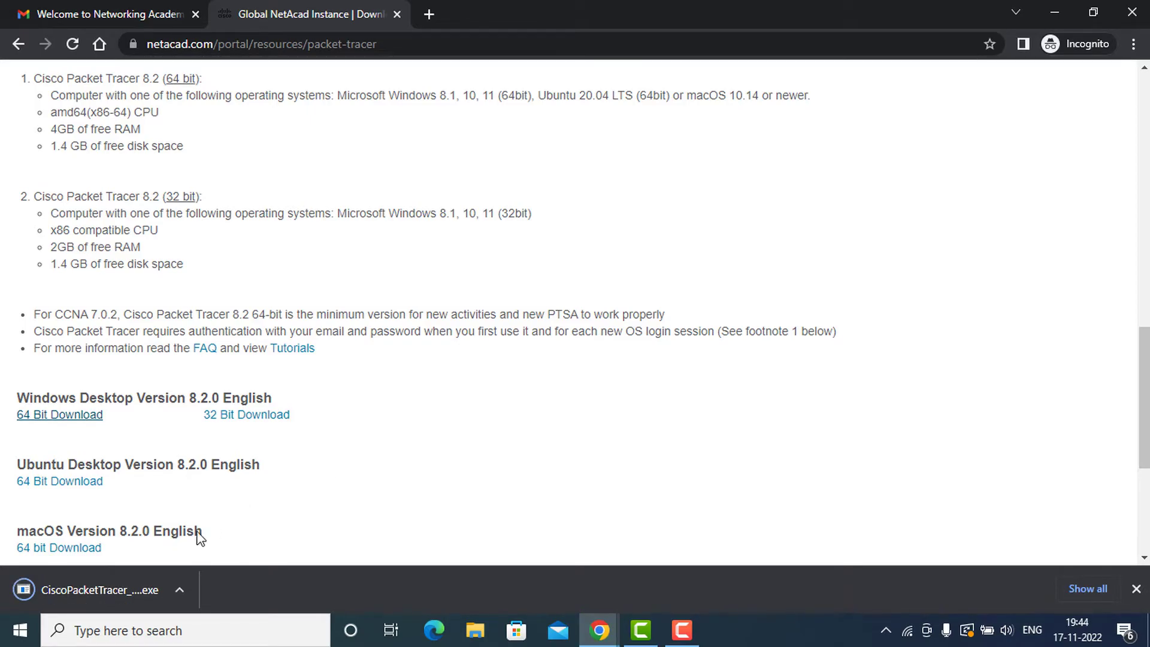
# Run the downloaded installer, accept the license agreement and install Packet Tracer with the default folders and a desktop shortcut
pyautogui.click(111, 590)
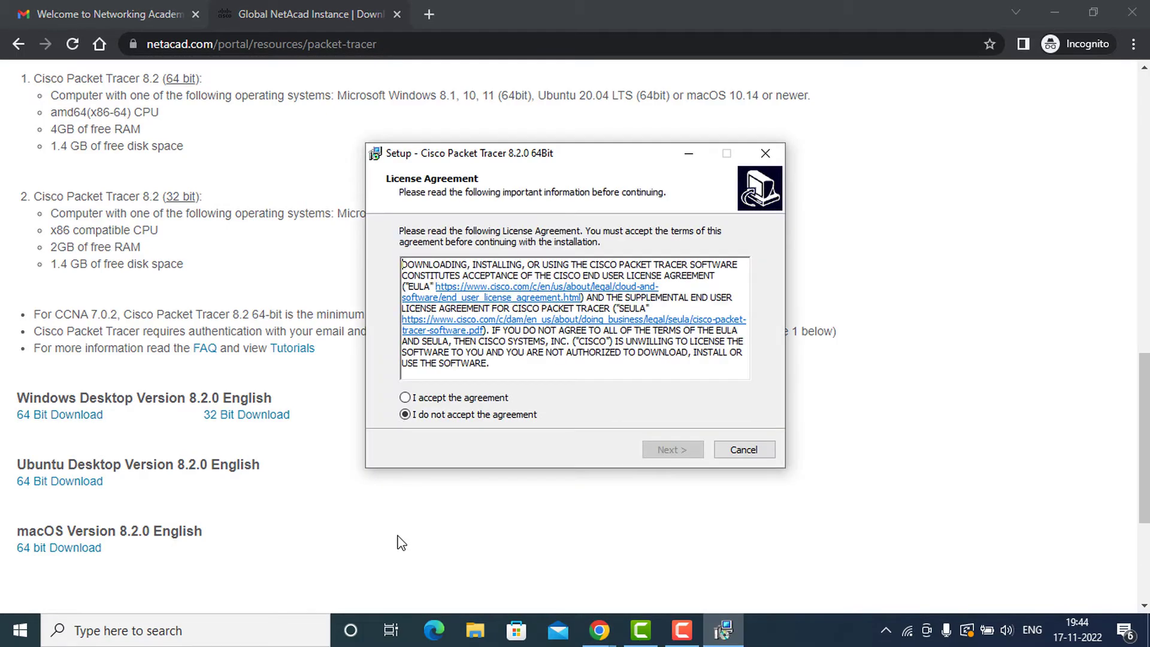
pyautogui.click(442, 399)
pyautogui.click(668, 451)
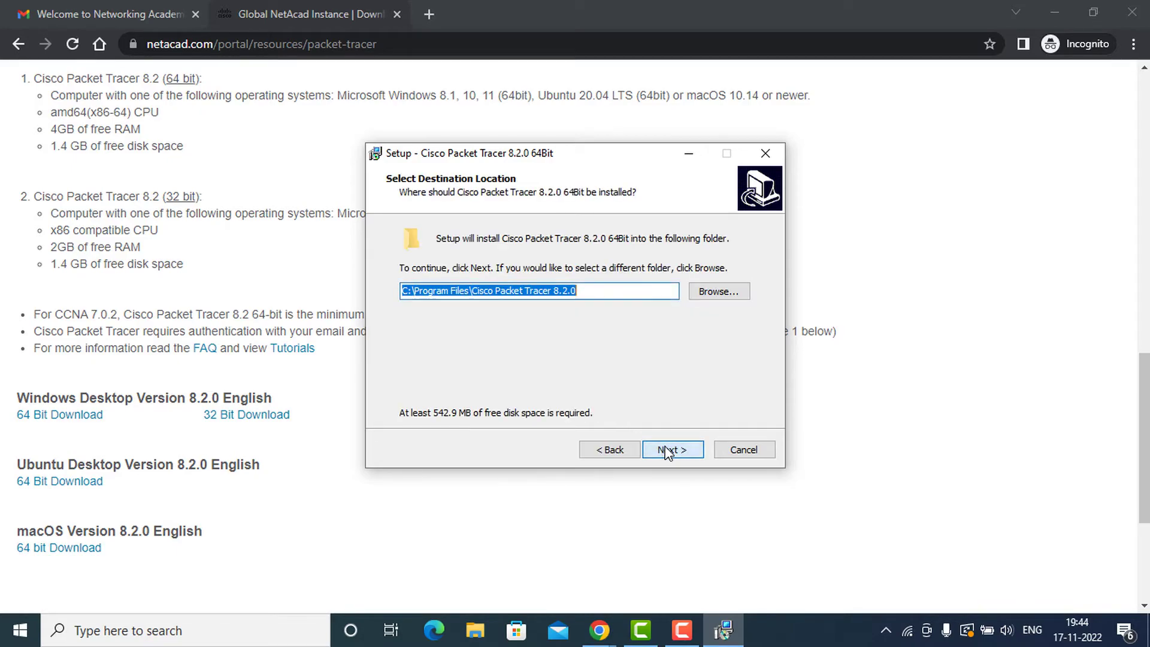
pyautogui.click(668, 451)
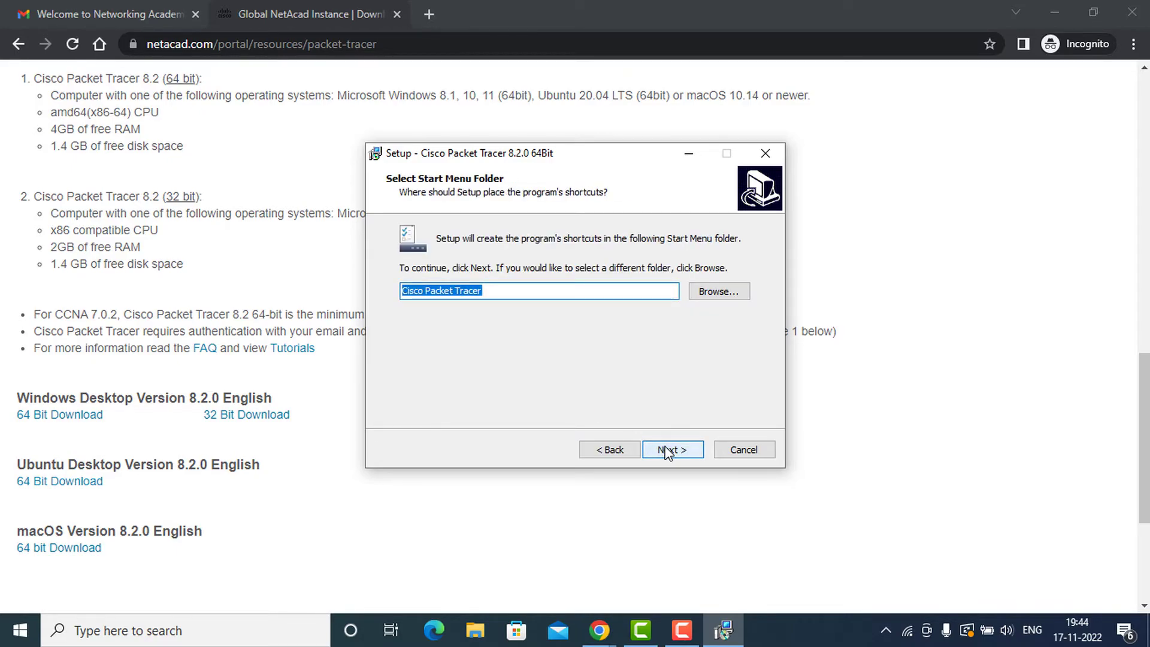
pyautogui.click(668, 451)
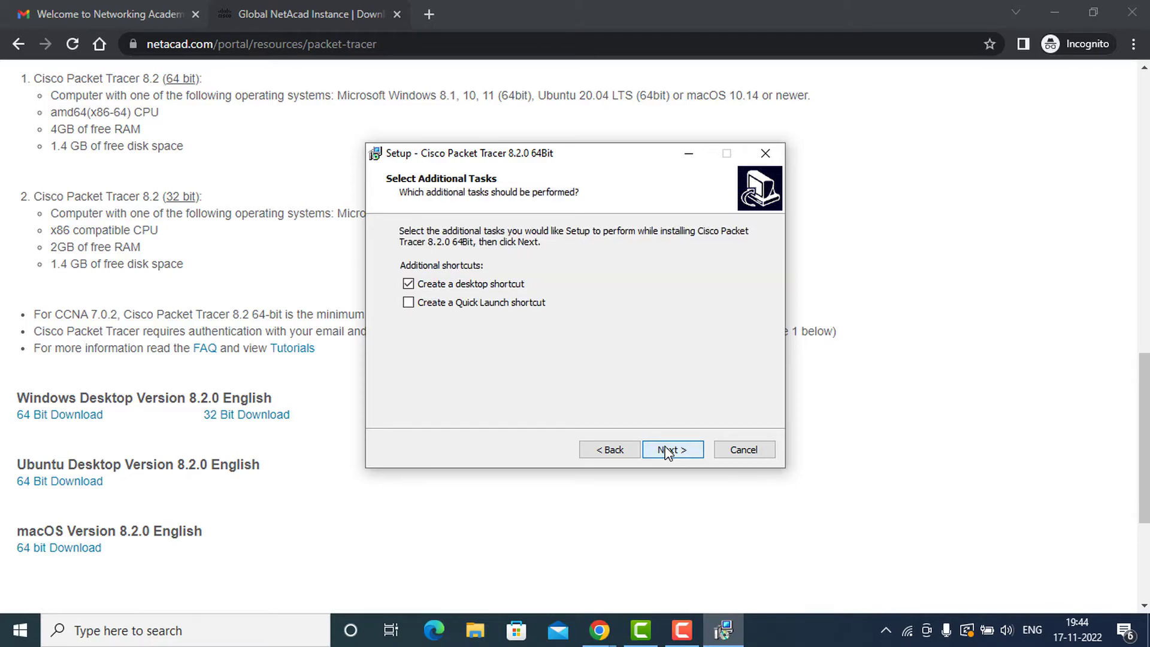
pyautogui.click(668, 451)
pyautogui.click(668, 450)
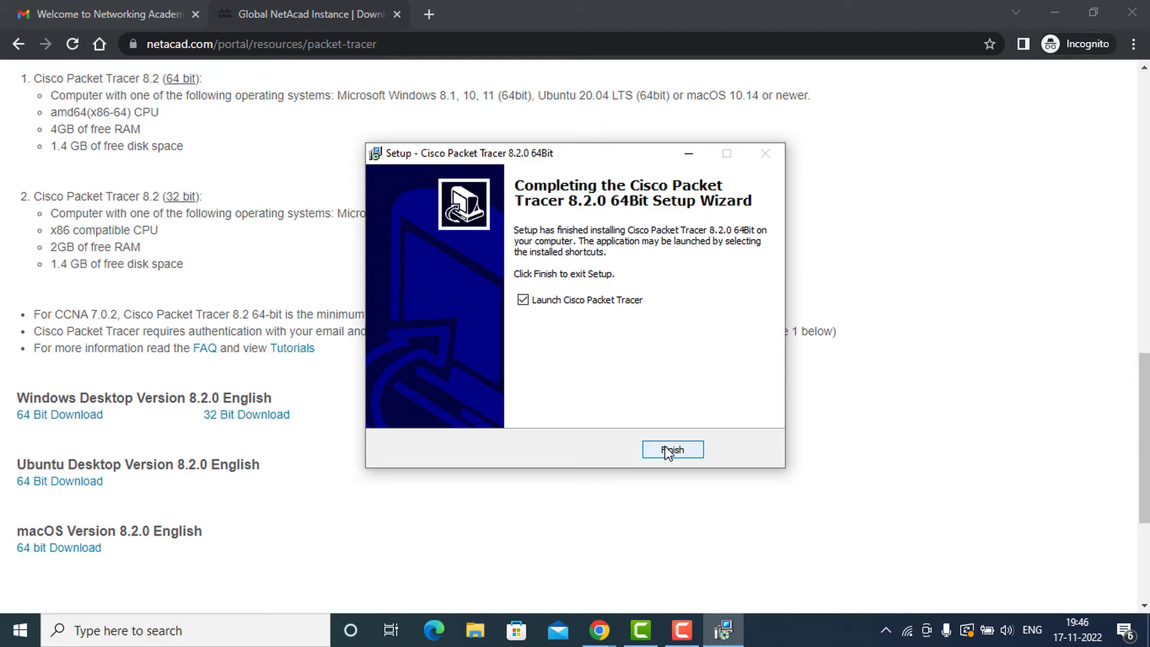
# Finish the setup with Packet Tracer launching, minimize the browser and decline running multi-user at application start
pyautogui.click(673, 450)
pyautogui.click(1055, 13)
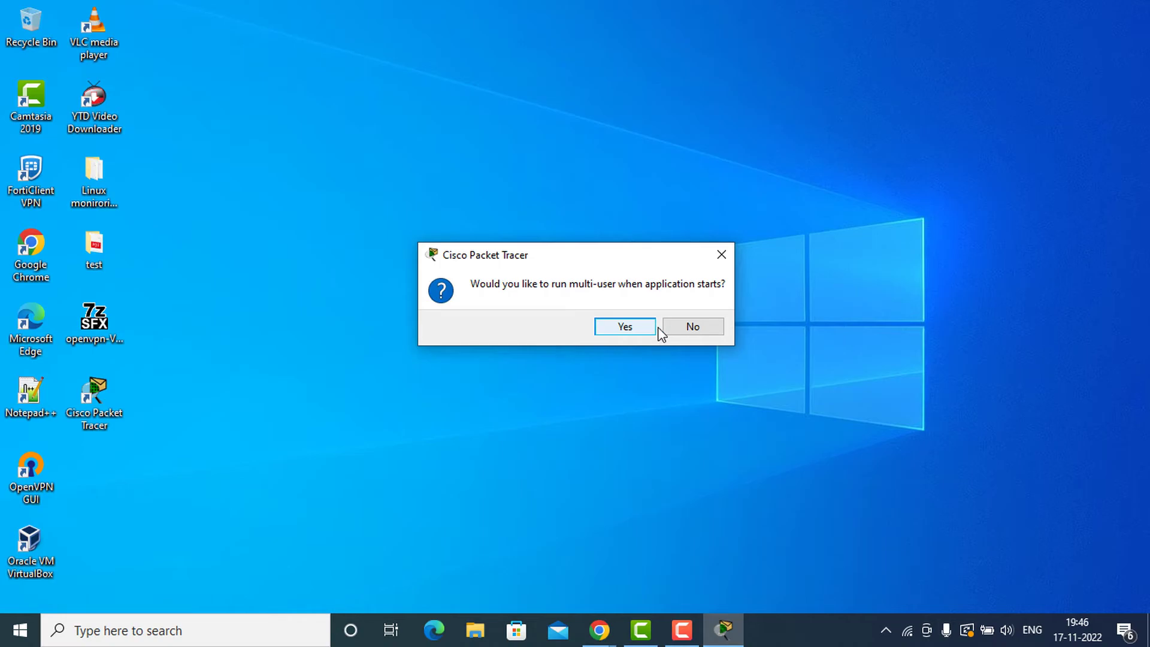
pyautogui.click(686, 327)
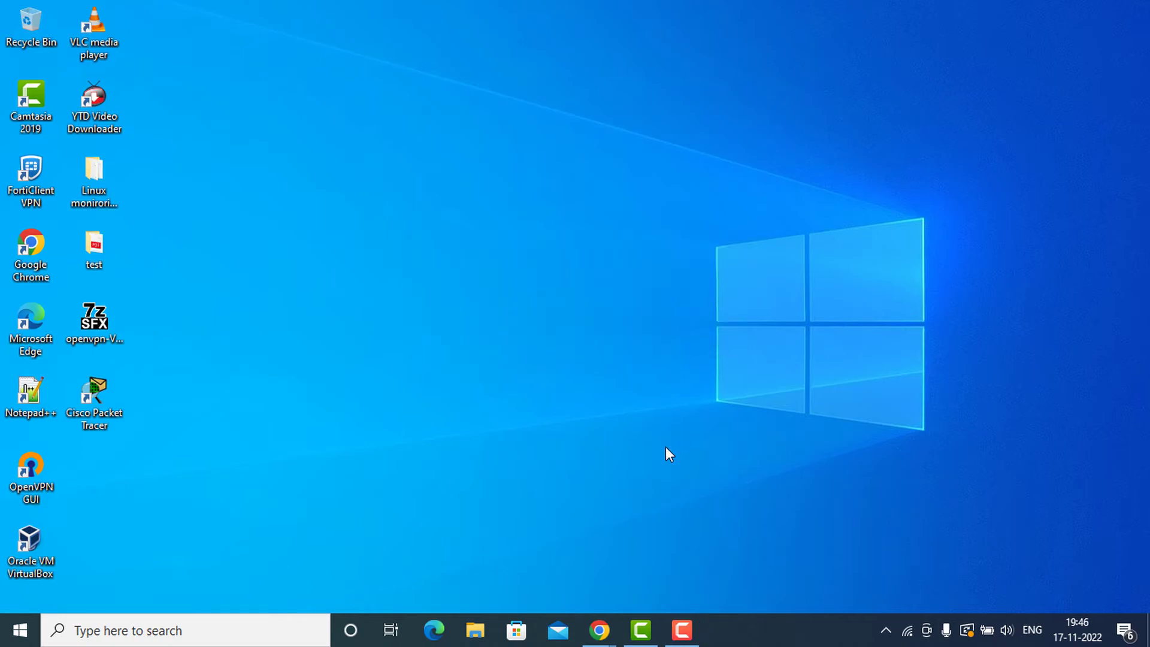